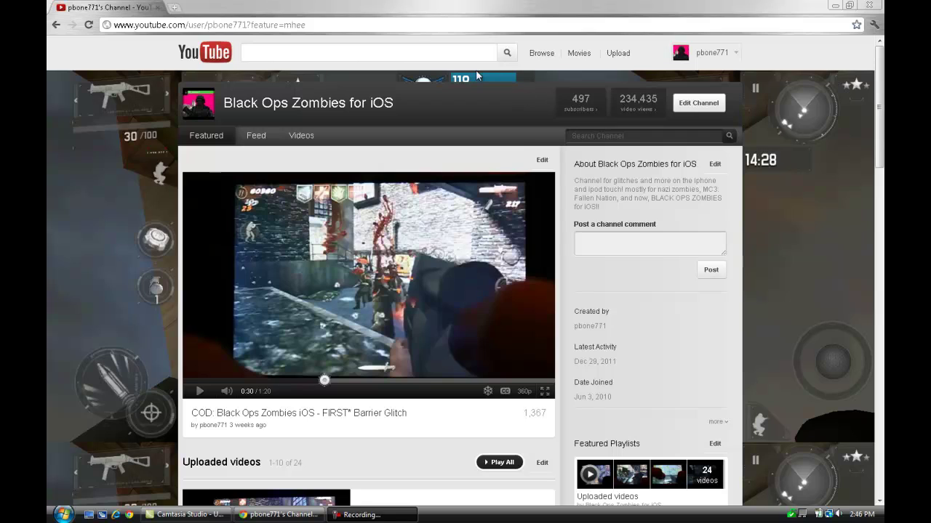
# Search Google for 'iexplorer' and start the Windows download of iExplorer from Macroplant
pyautogui.click(338, 25)
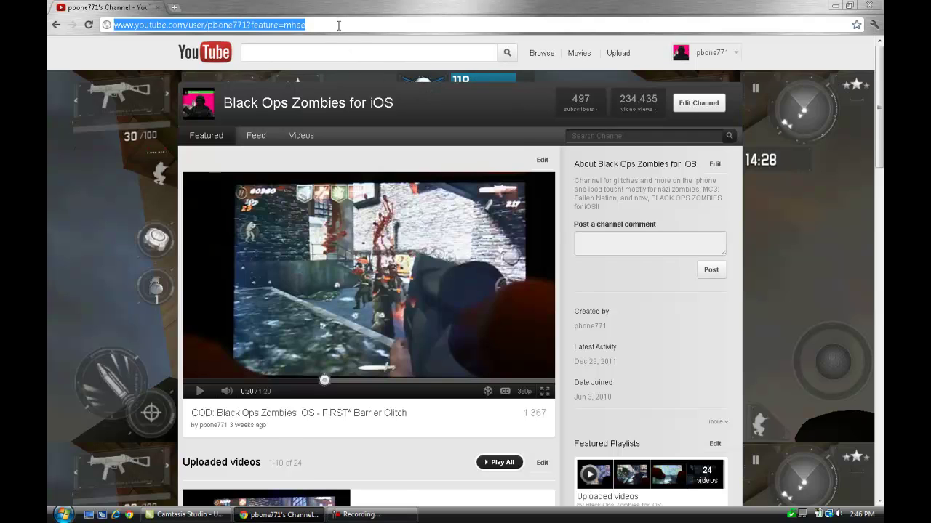
pyautogui.write('iexplor')
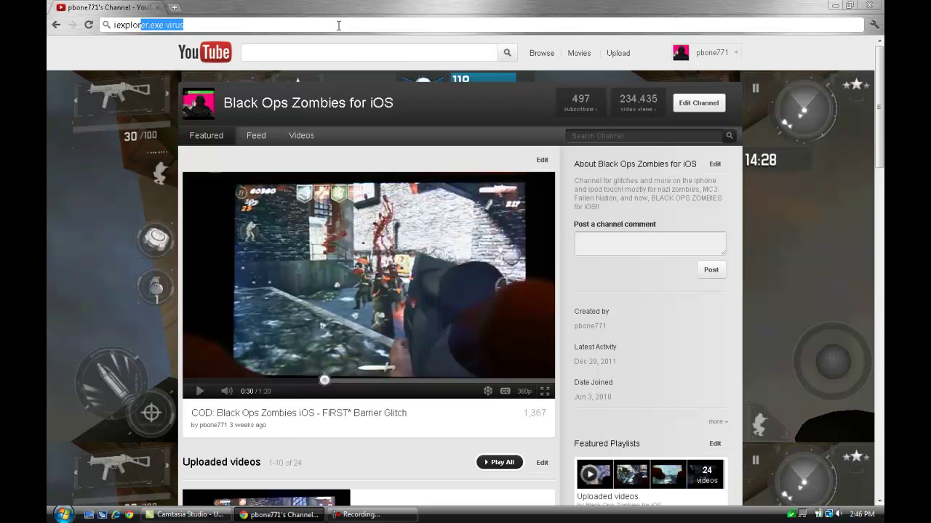
pyautogui.write('er+')
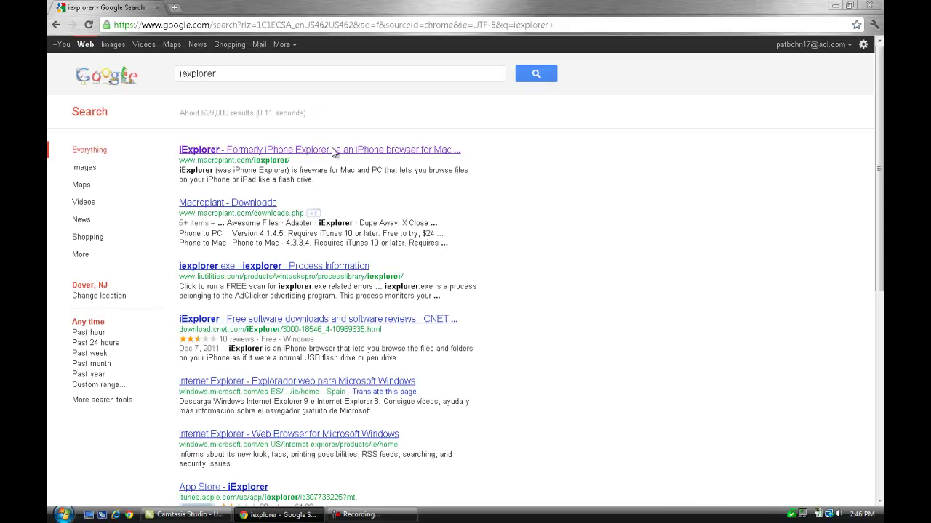
pyautogui.moveTo(331, 153)
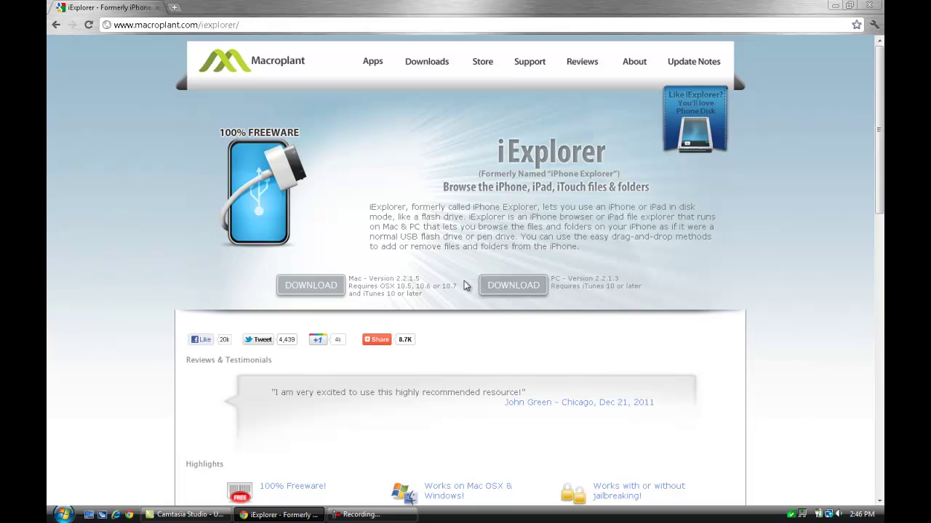
pyautogui.click(506, 290)
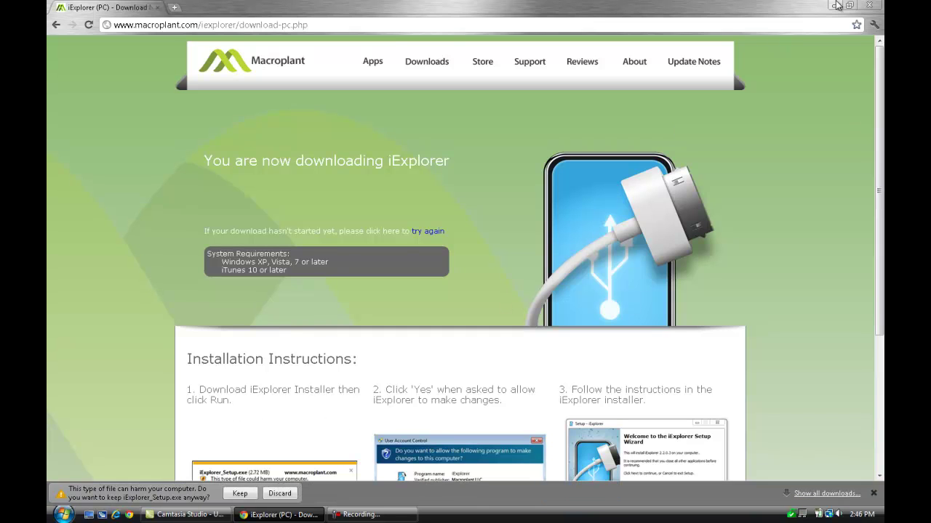
# Minimize Chrome and launch iExplorer from its desktop icon
pyautogui.click(835, 5)
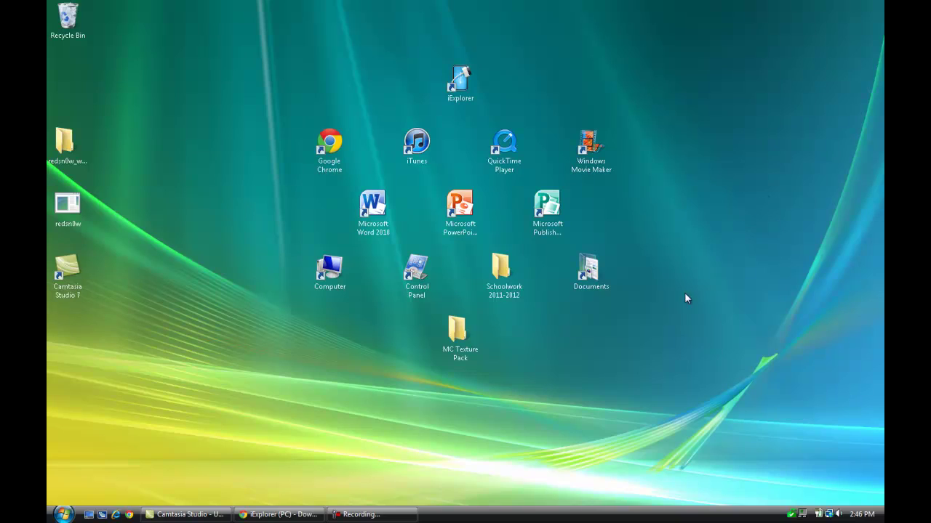
pyautogui.doubleClick(441, 84)
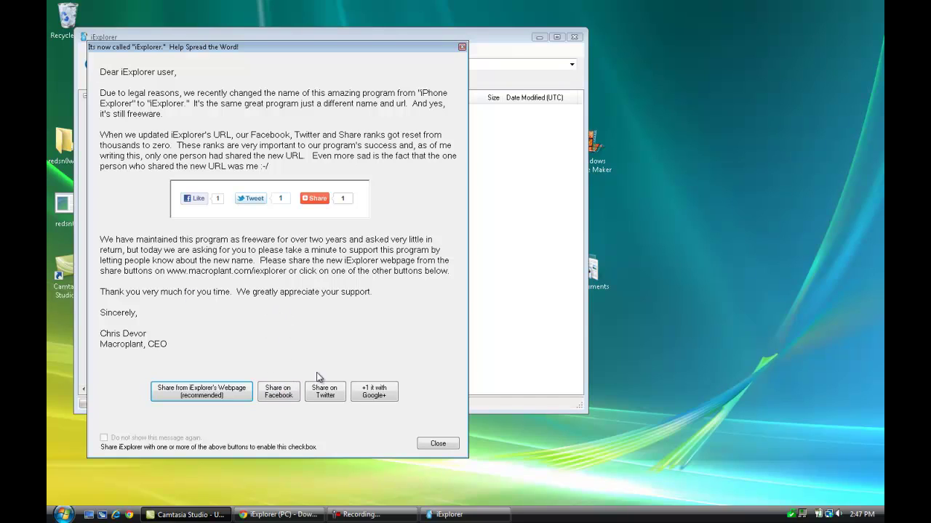
# Dismiss the name-change message, widen the folder tree, select com.mojang.minecraftpe and dismiss the directory-limit warning
pyautogui.click(451, 445)
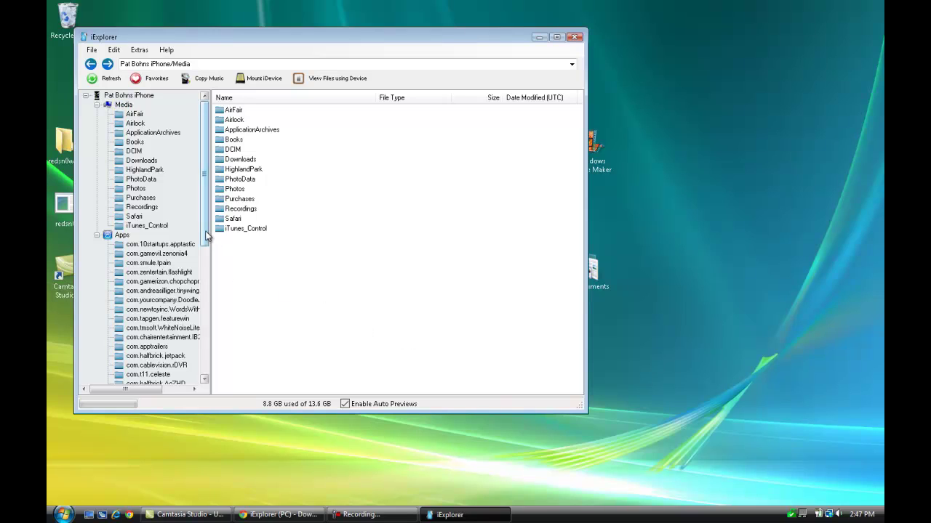
pyautogui.moveTo(206, 233)
pyautogui.mouseDown()
pyautogui.moveTo(206, 346)
pyautogui.moveTo(216, 240)
pyautogui.mouseUp()
pyautogui.scroll(-9, 216, 240)
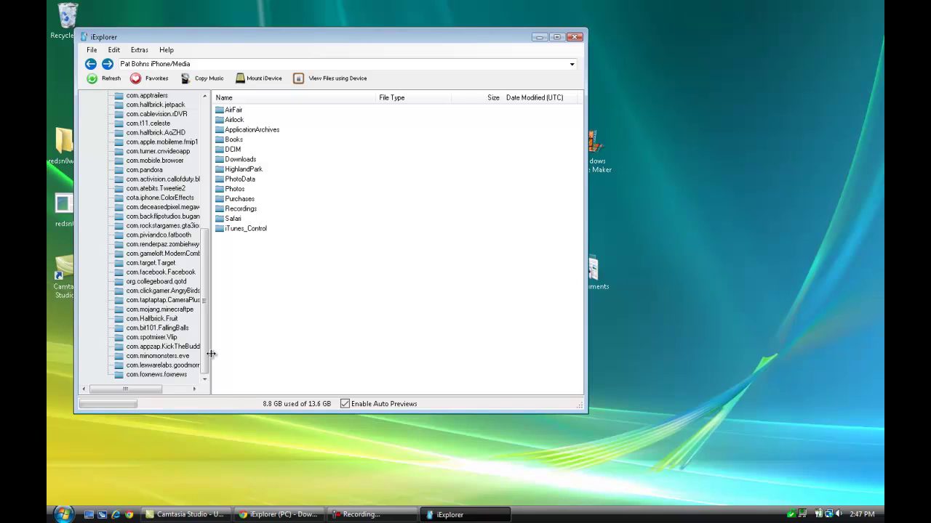
pyautogui.moveTo(210, 356); pyautogui.dragTo(234, 361)
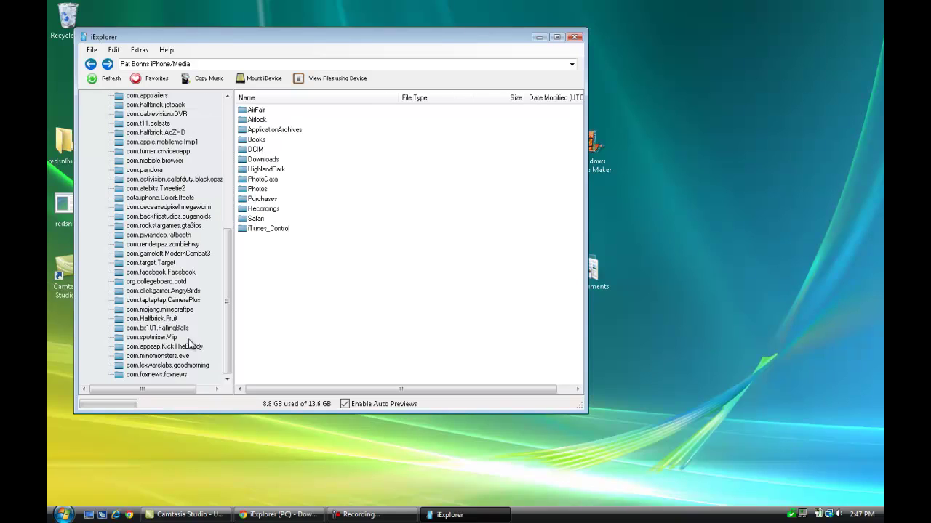
pyautogui.click(176, 310)
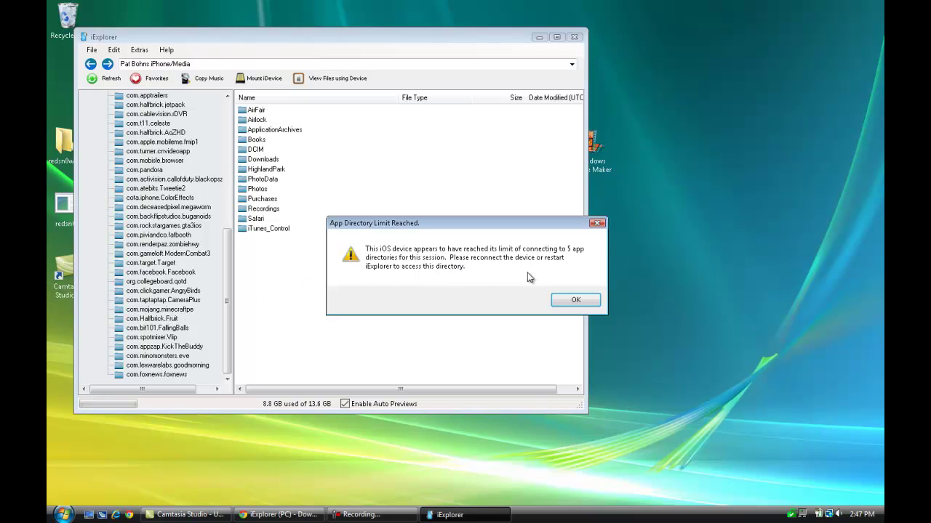
pyautogui.click(575, 301)
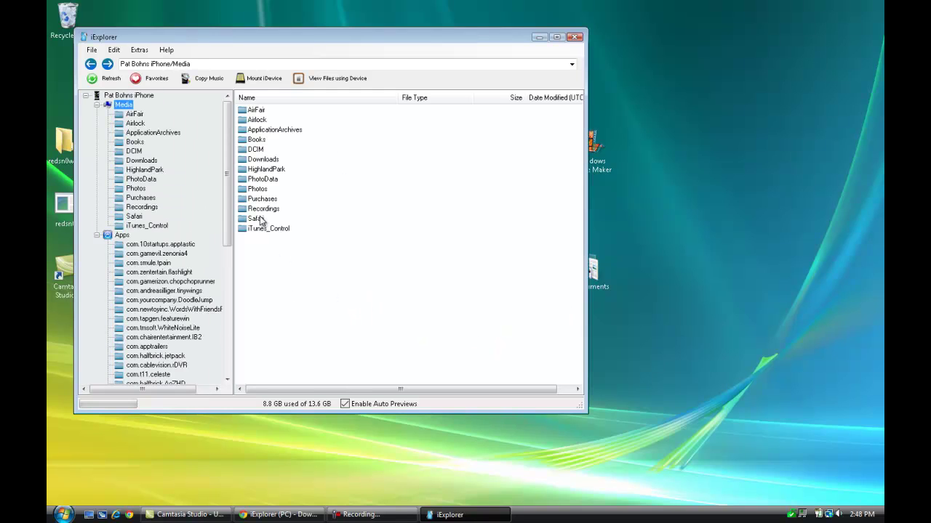
# Open the com.mojang.minecraftpe folder, close the iPhone AutoPlay window, and bring terrain.png into view
pyautogui.moveTo(227, 211); pyautogui.dragTo(234, 357)
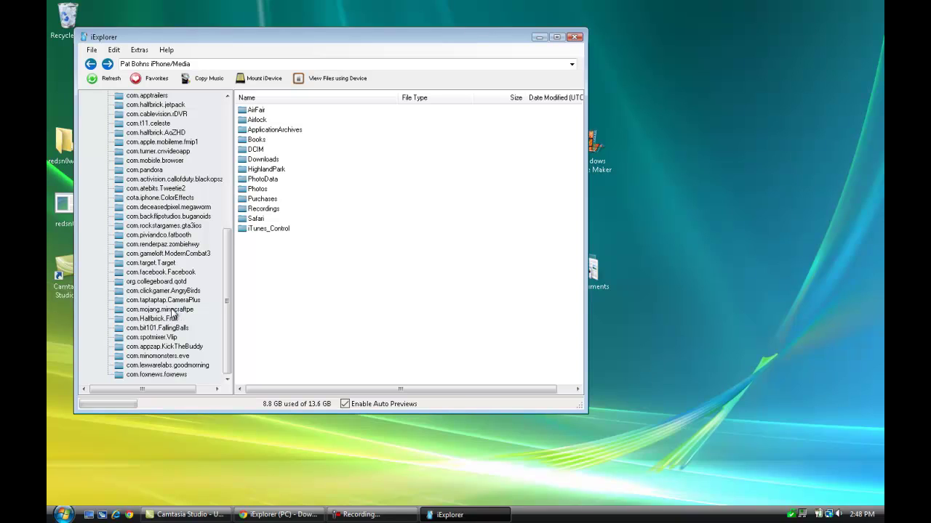
pyautogui.click(156, 311)
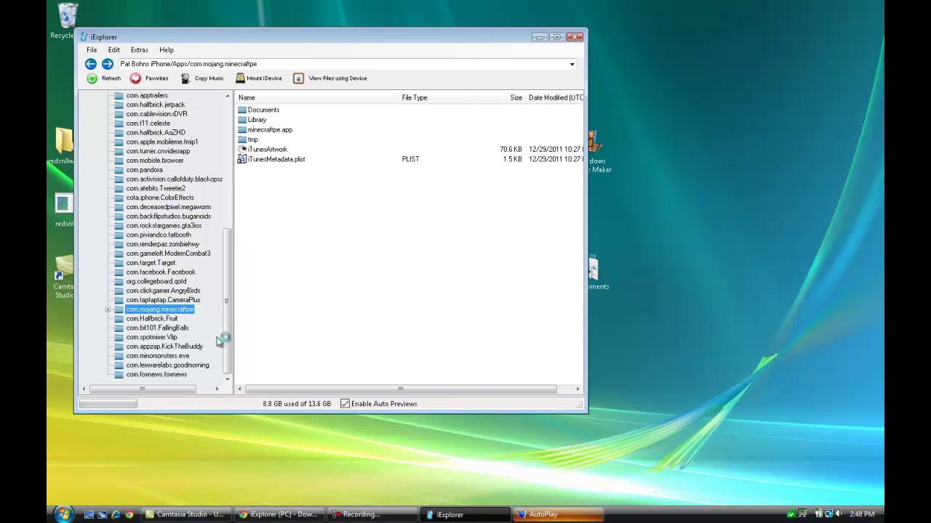
pyautogui.click(553, 515)
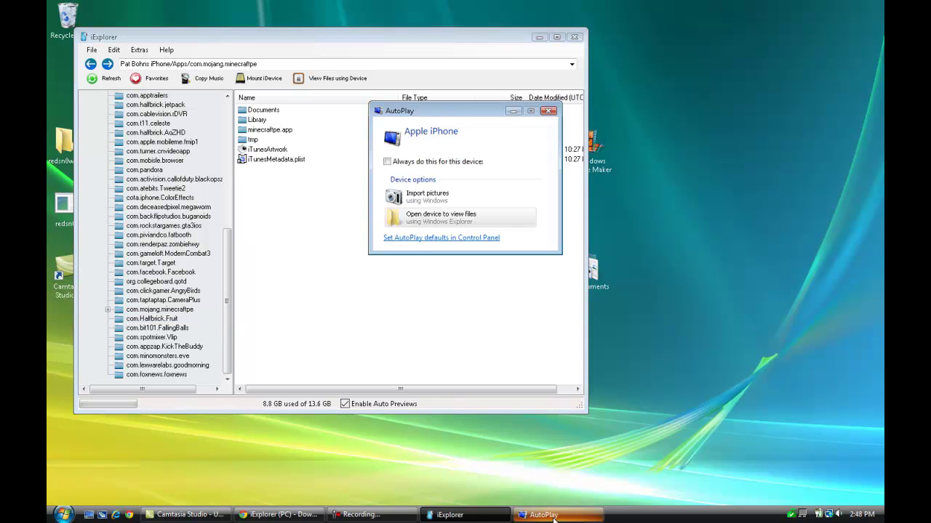
pyautogui.click(548, 111)
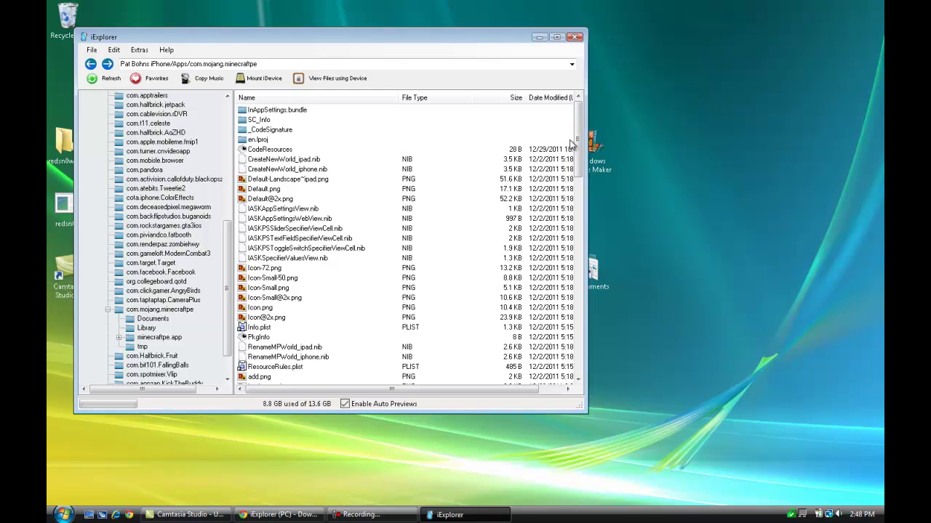
pyautogui.moveTo(580, 143); pyautogui.dragTo(579, 340)
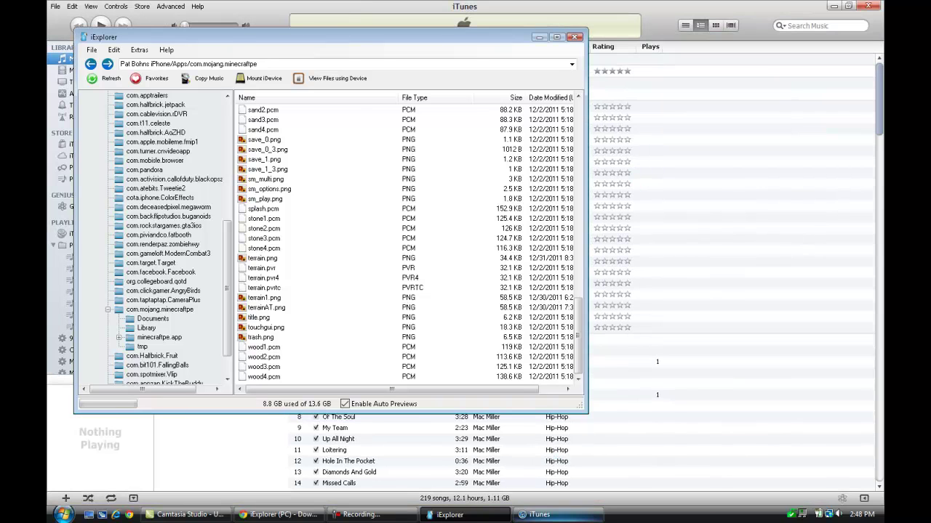
# Close iTunes, then preview the current terrain.png texture sheet and close the preview
pyautogui.click(560, 516)
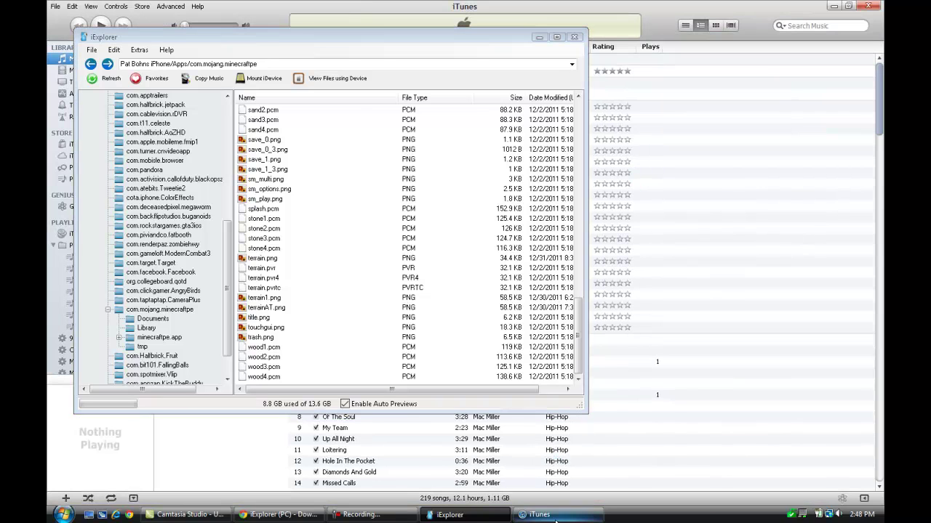
pyautogui.rightClick(560, 517)
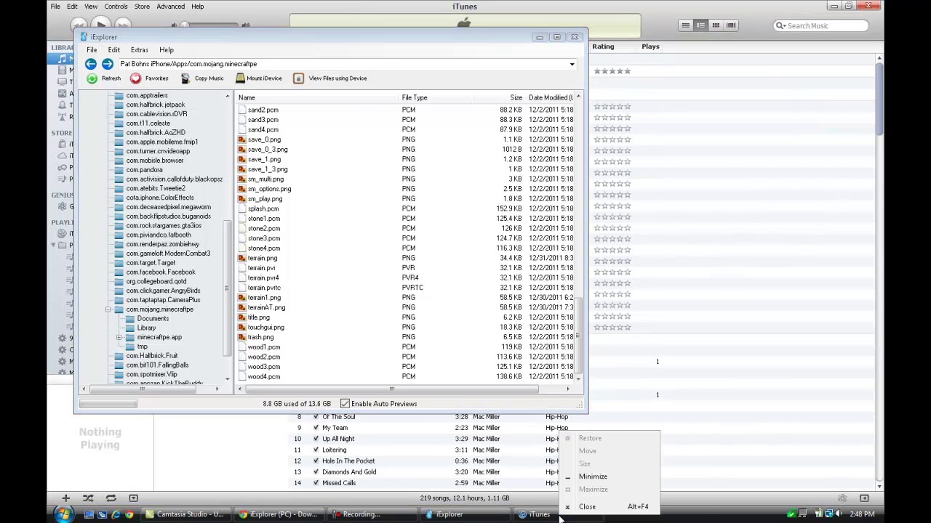
pyautogui.click(536, 391)
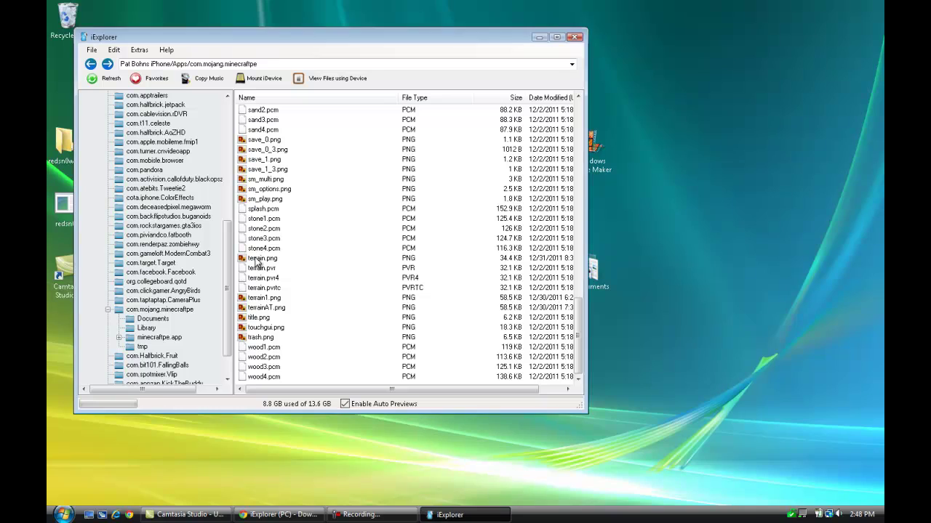
pyautogui.click(264, 259)
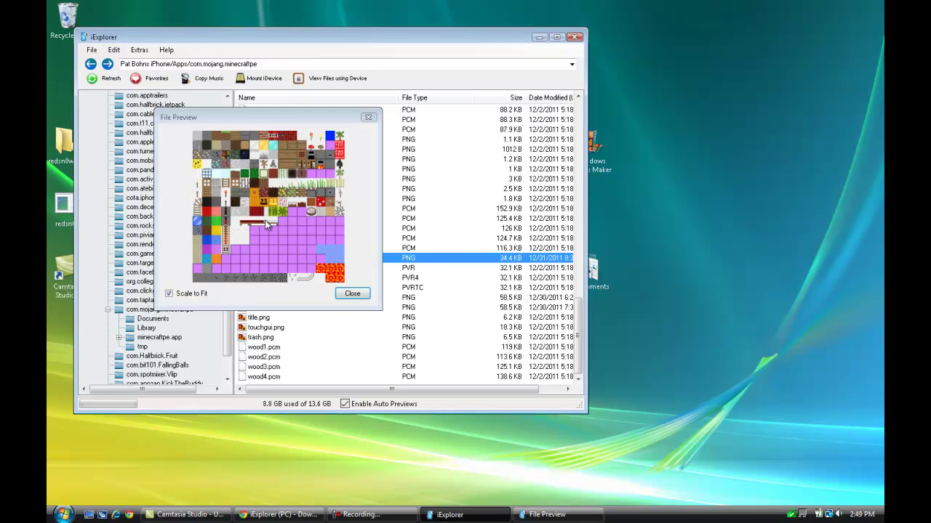
pyautogui.click(369, 118)
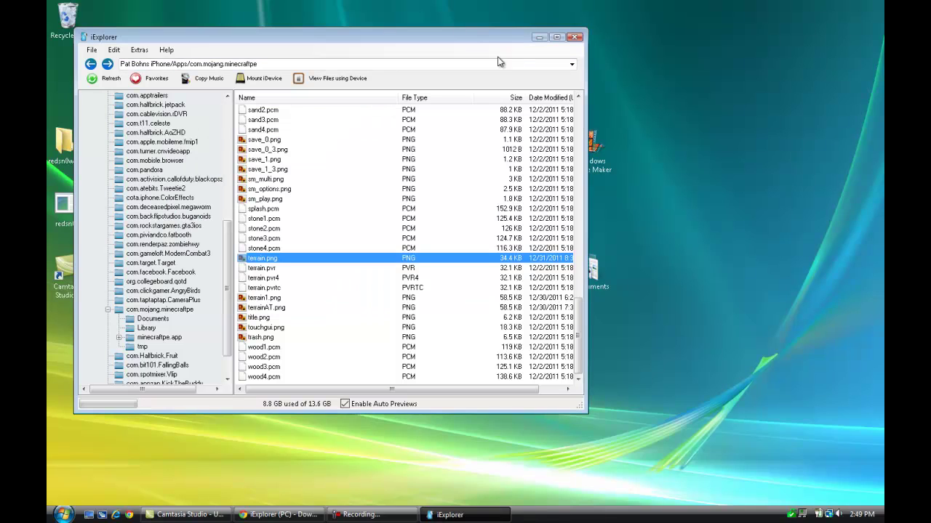
# Minimize iExplorer, open the desktop MC Texture Pack folder, and open its terrain image
pyautogui.click(538, 36)
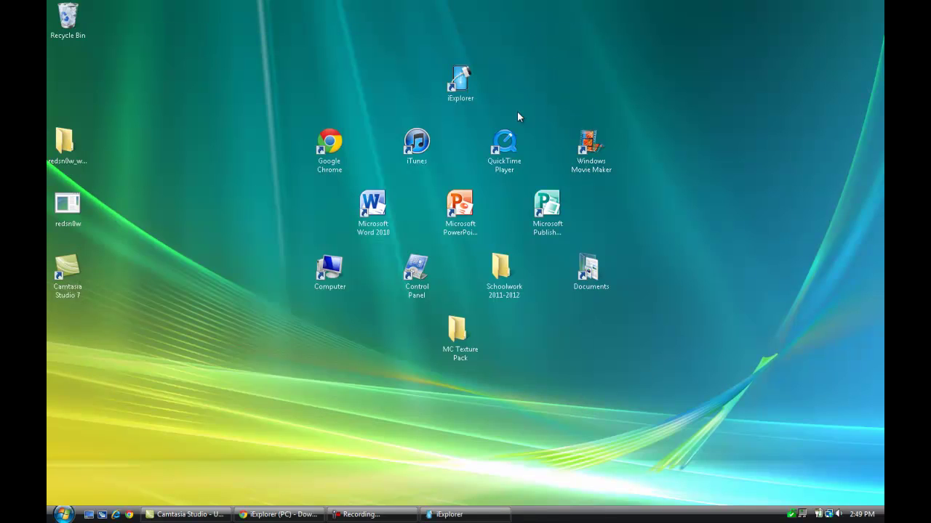
pyautogui.doubleClick(458, 338)
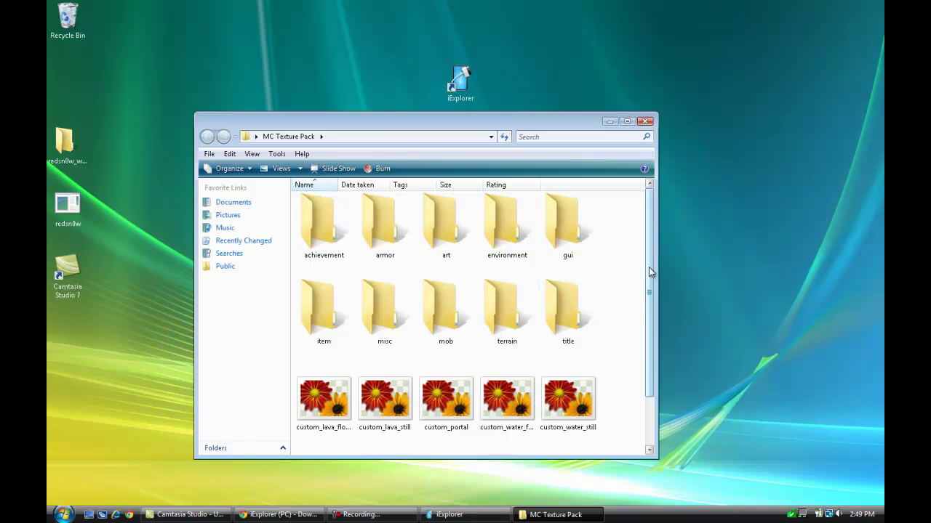
pyautogui.moveTo(651, 272); pyautogui.dragTo(648, 342)
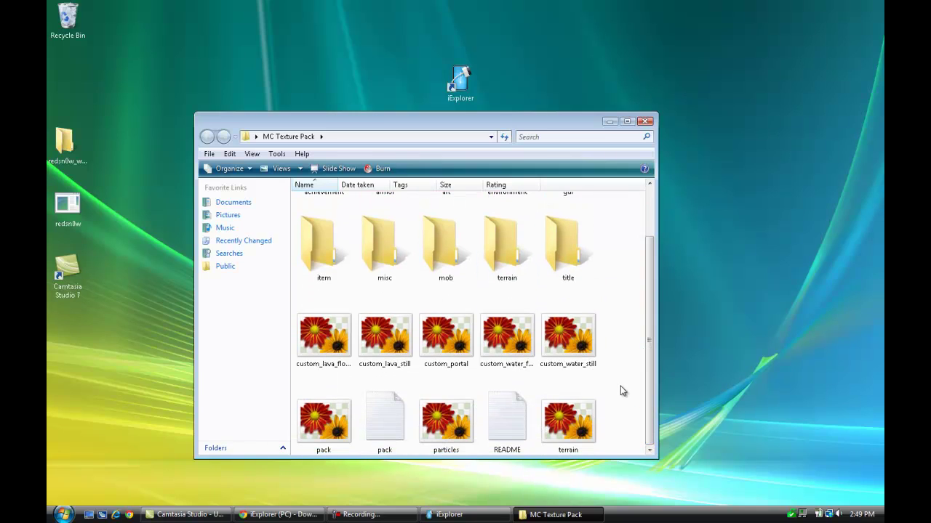
pyautogui.doubleClick(567, 423)
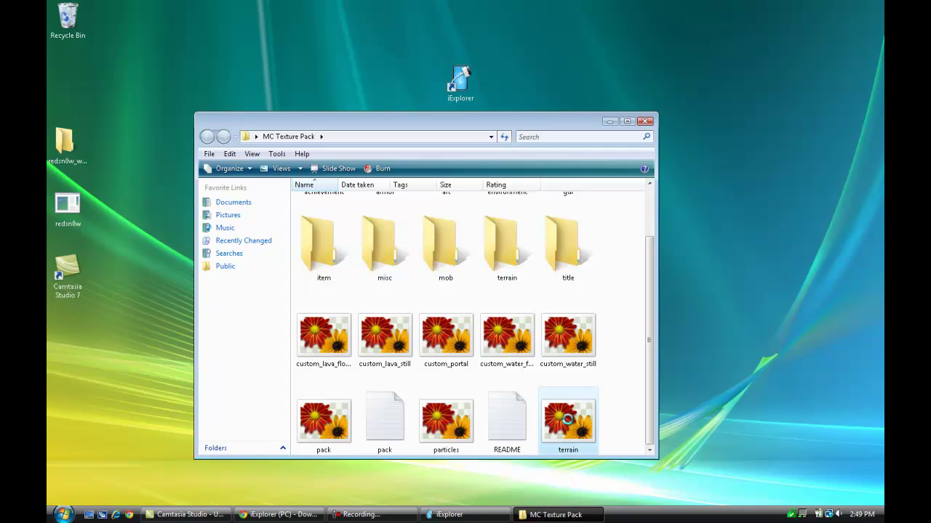
# Drag the pack's terrain image into minecraftpe.app, confirming replacement of the old terrain.png (now 58.5 KB)
pyautogui.click(490, 518)
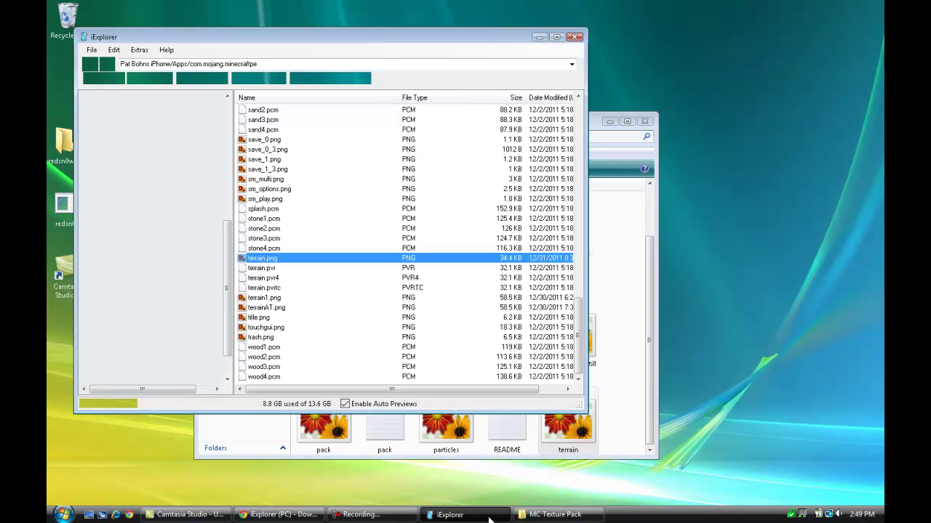
pyautogui.moveTo(490, 520); pyautogui.dragTo(380, 312)
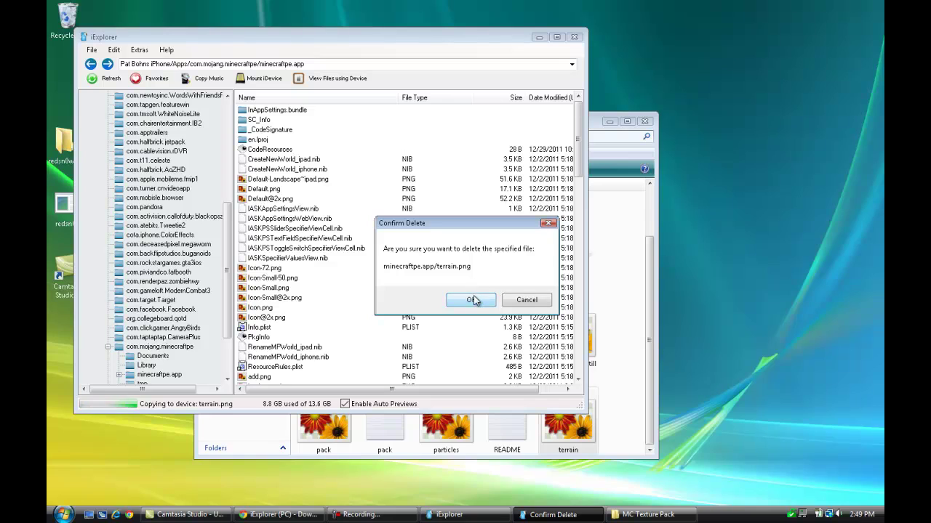
pyautogui.click(472, 300)
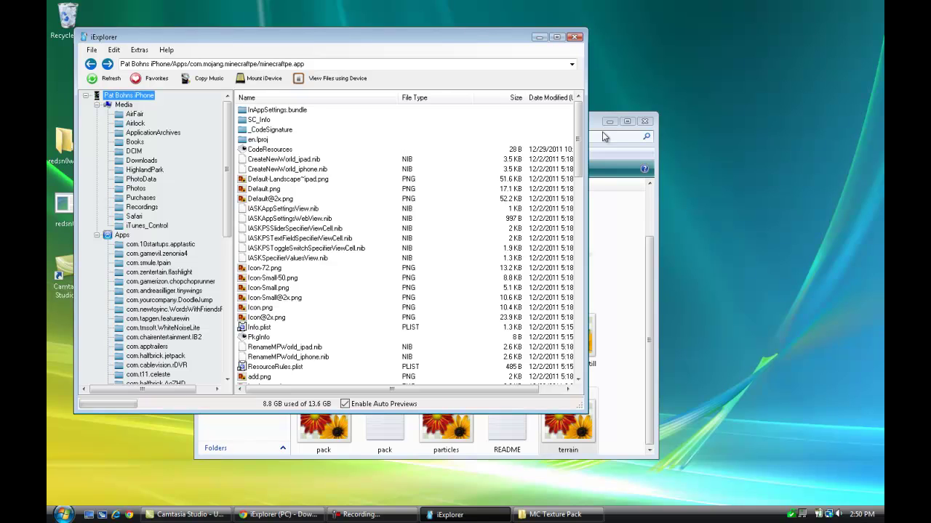
pyautogui.scroll(-1, 581, 152)
pyautogui.moveTo(581, 153); pyautogui.dragTo(566, 356)
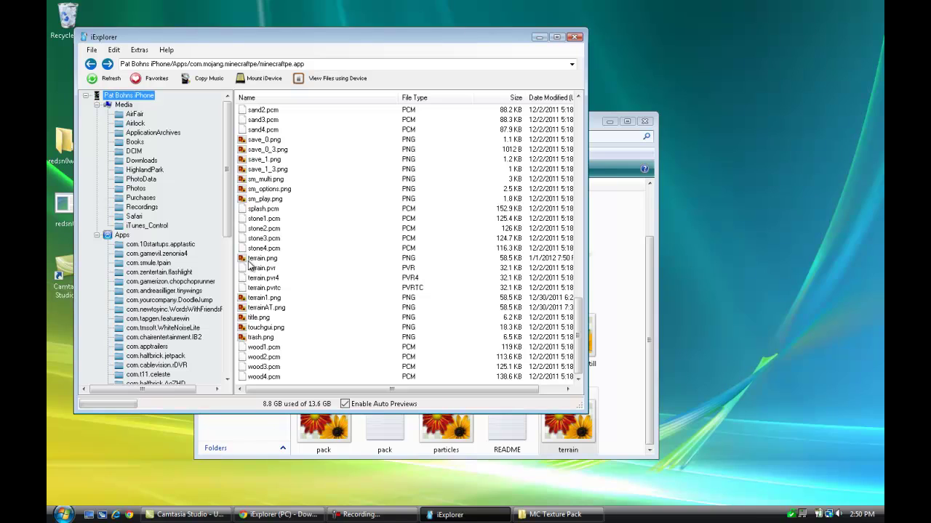
# Minimize iExplorer to reveal the MC Texture Pack folder
pyautogui.click(538, 37)
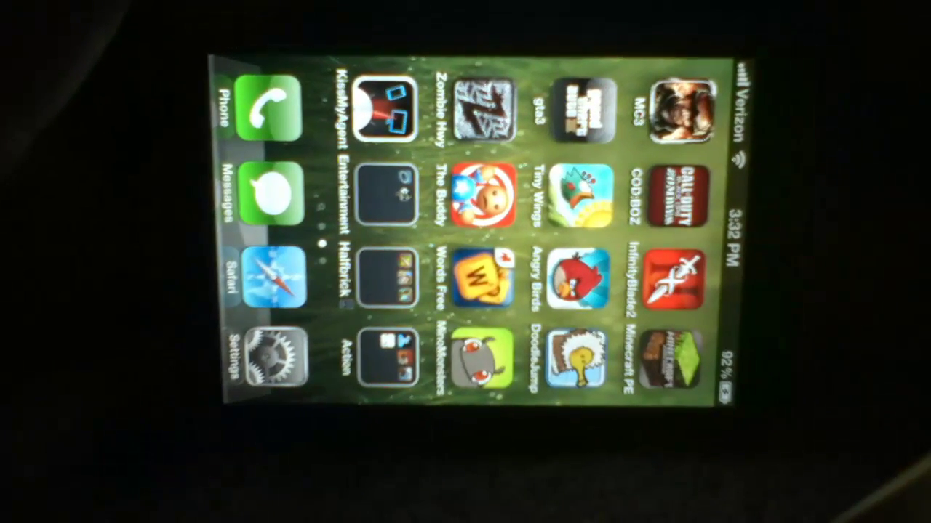
# Launch Minecraft PE from the iPhone home screen to see the new textures
pyautogui.click(668, 345)
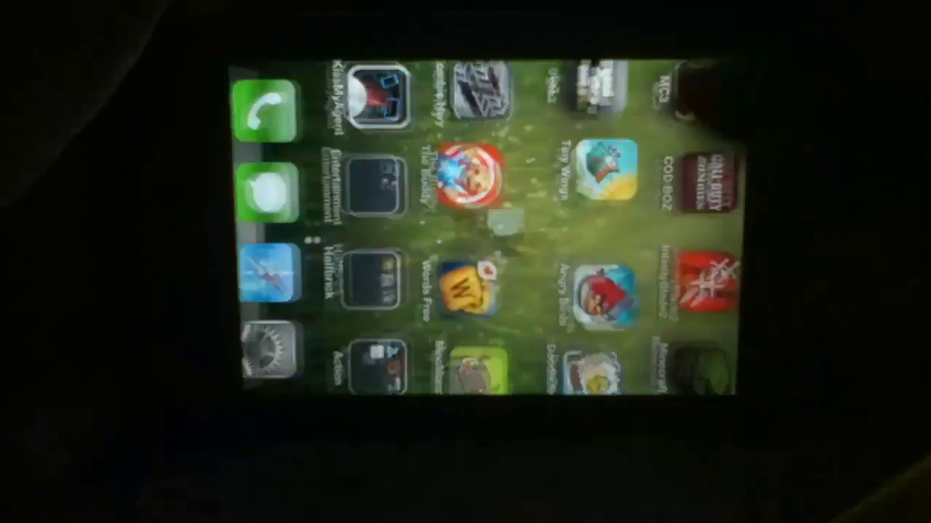